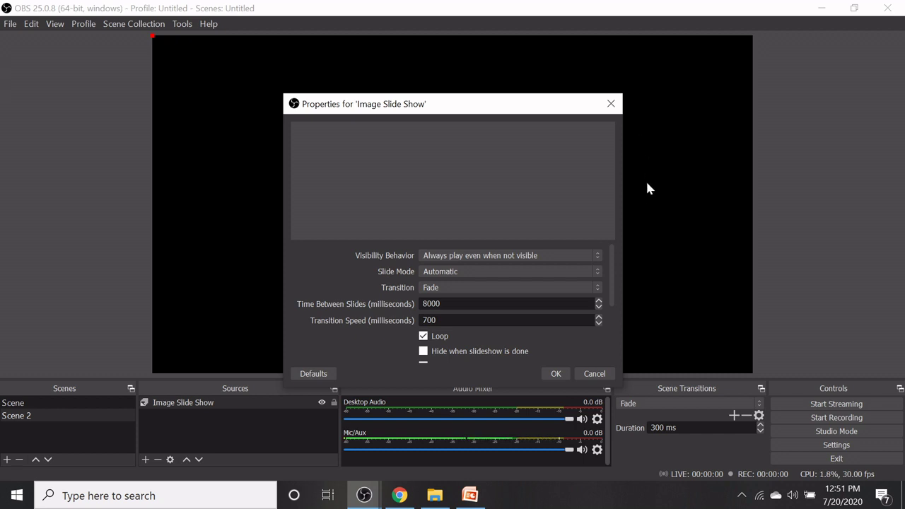
- Review the slide mode and transition options in the image slide show's properties
click(472, 275)
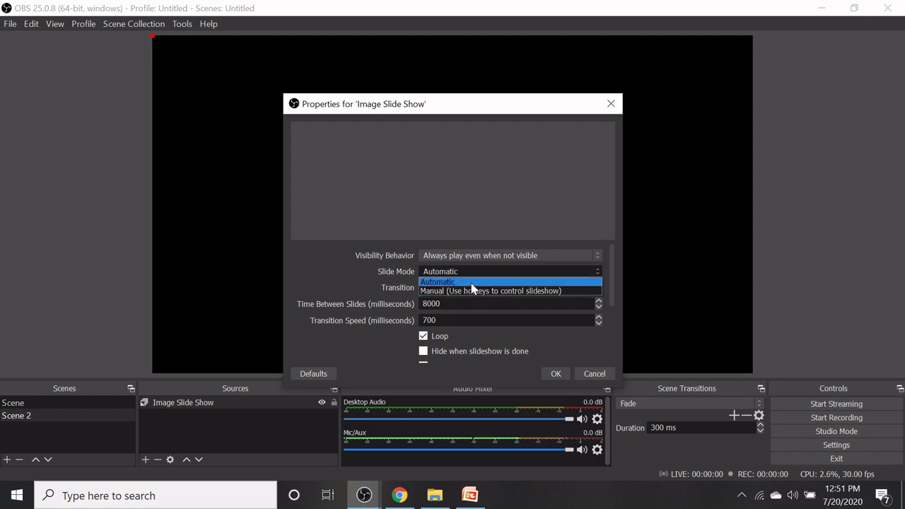
click(472, 285)
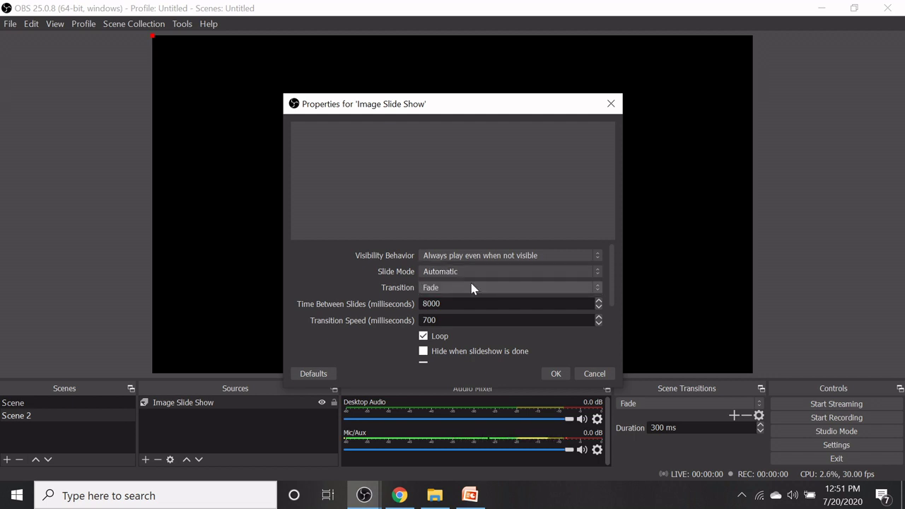
click(468, 291)
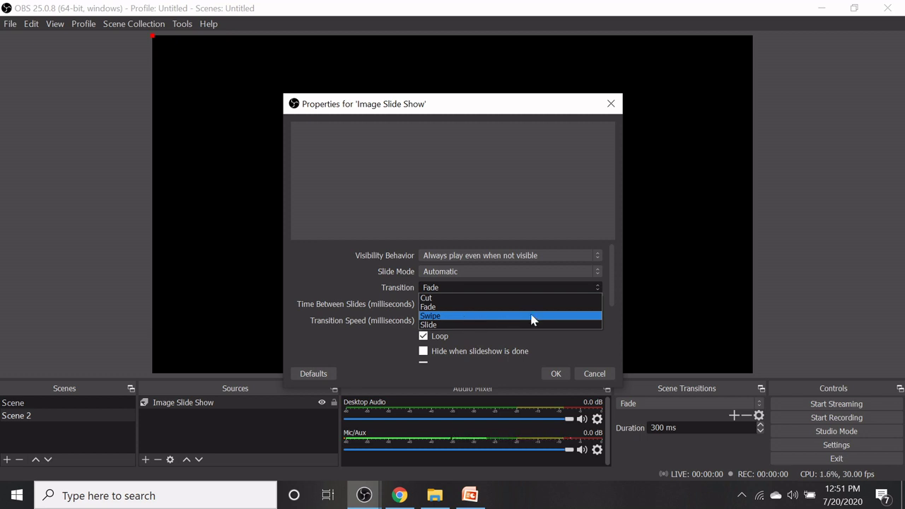
click(686, 287)
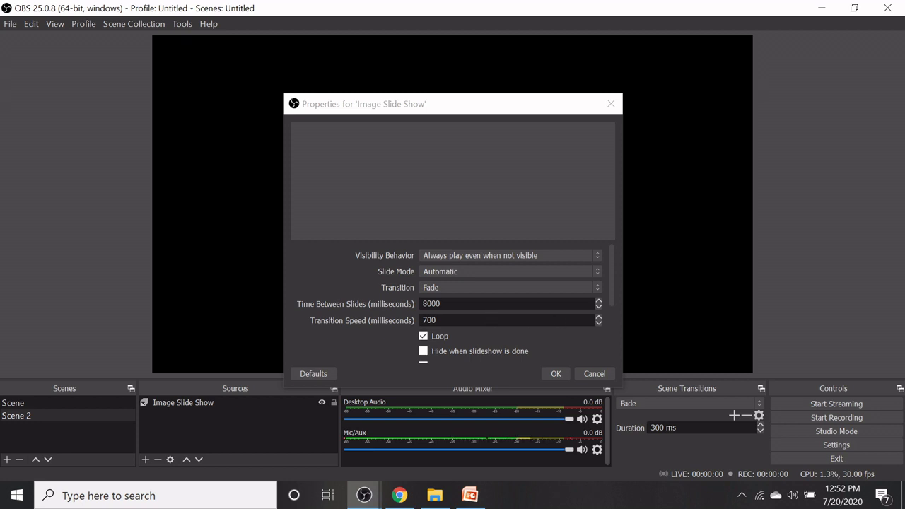
- Start adding image files to the slide show and browse to the D:/EFDP/quality-final2 folder
drag(614, 291, 611, 337)
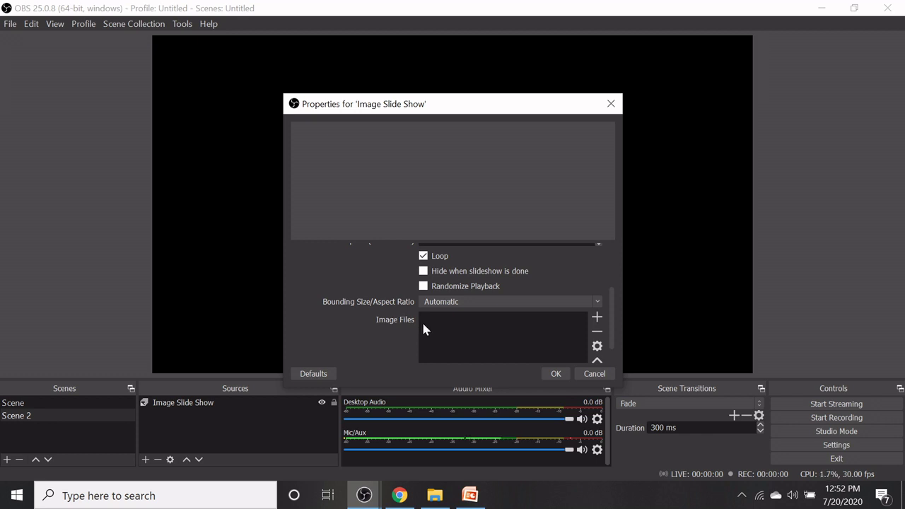
click(596, 320)
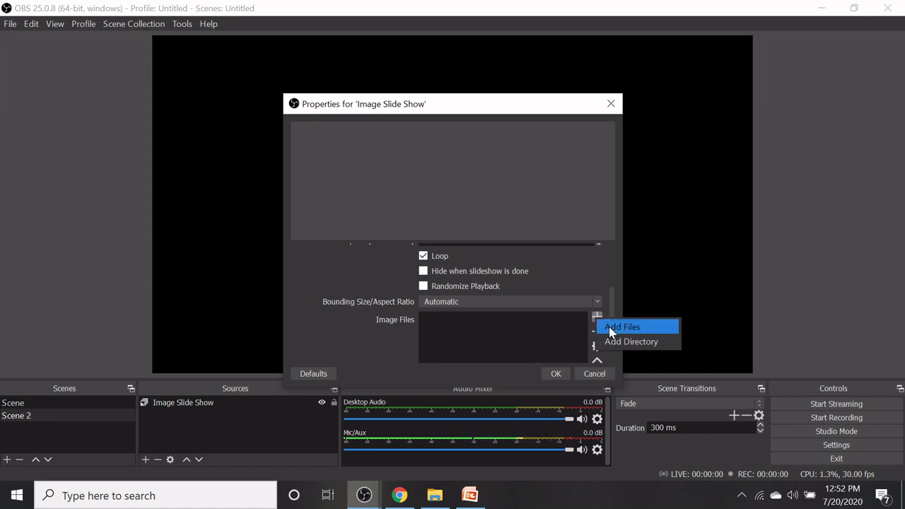
click(622, 328)
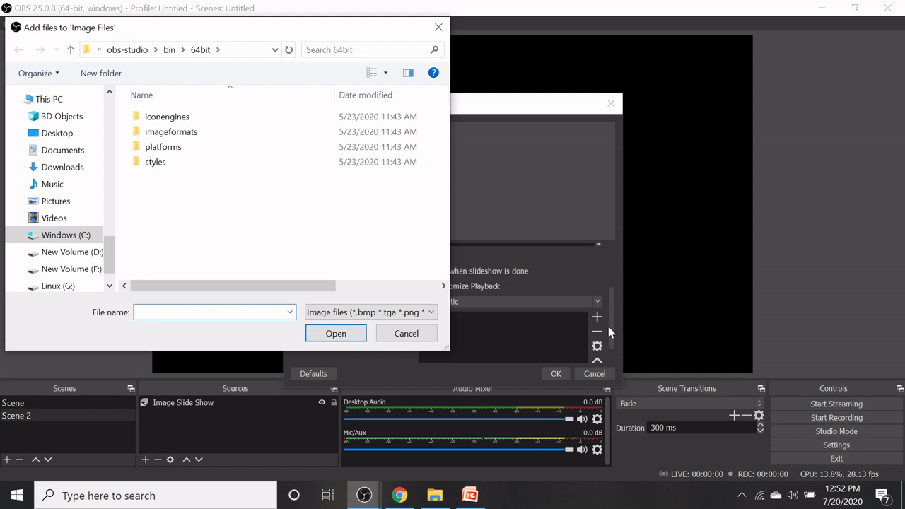
click(80, 254)
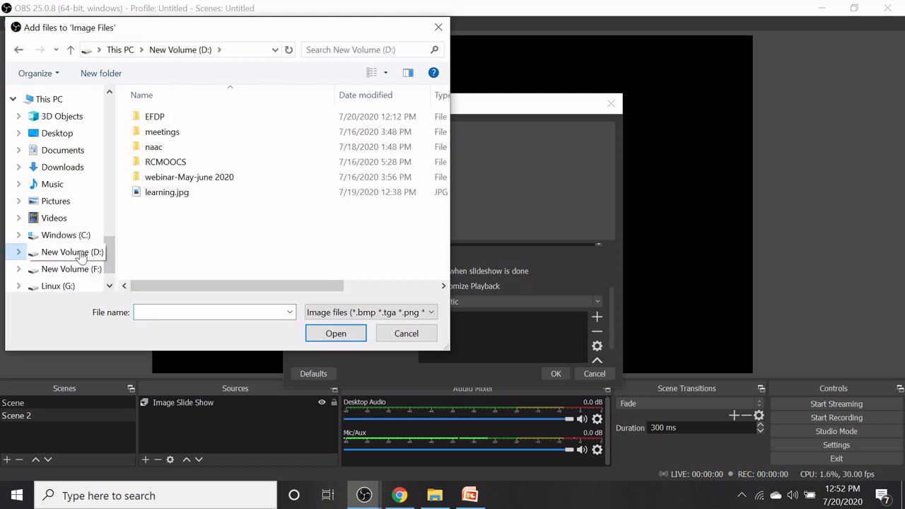
double_click(155, 117)
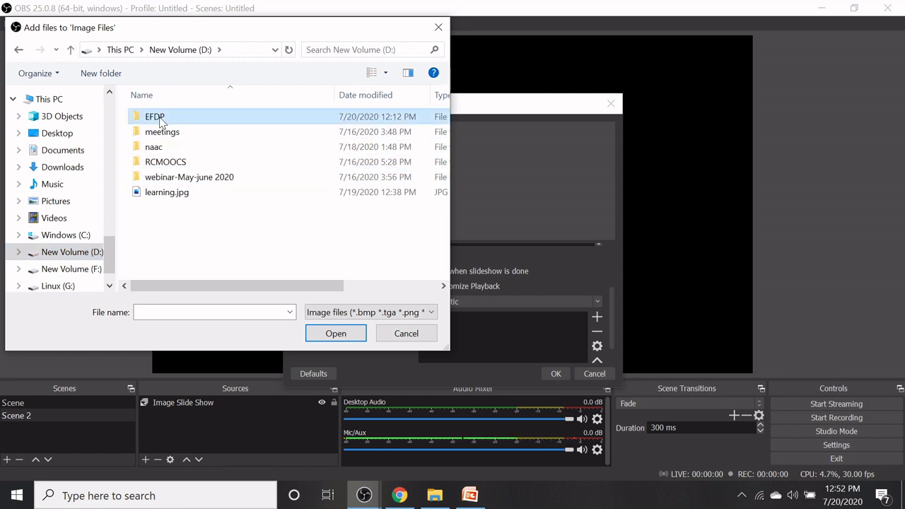
double_click(247, 133)
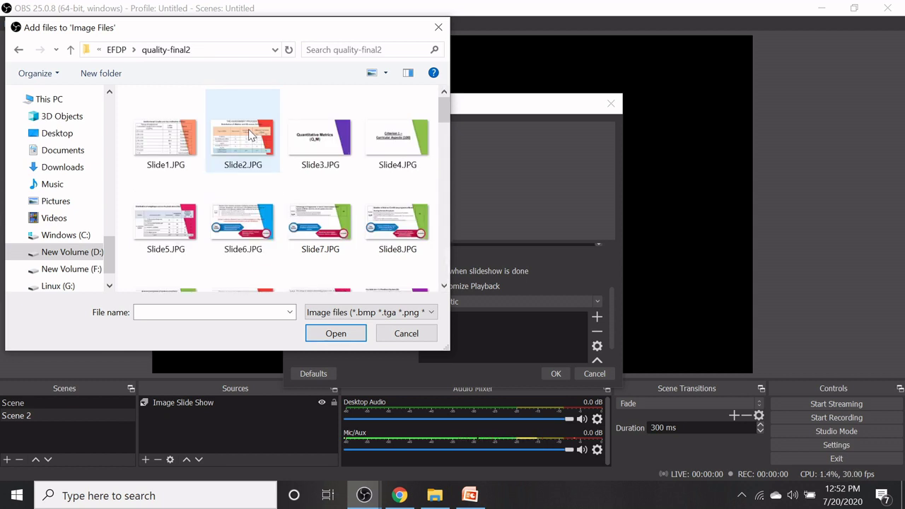
- Add Slide3.JPG through Slide7.JPG to the slide show's image files
click(349, 145)
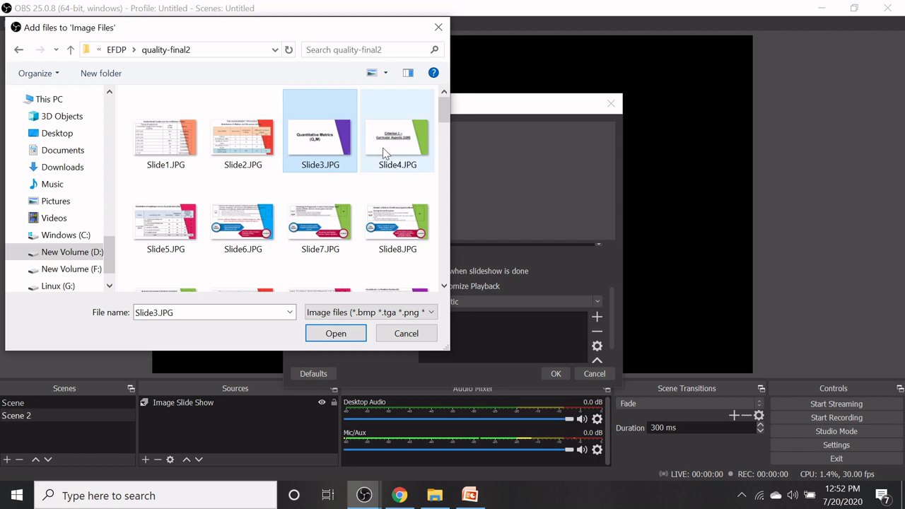
ctrl+click(383, 148)
ctrl+click(190, 220)
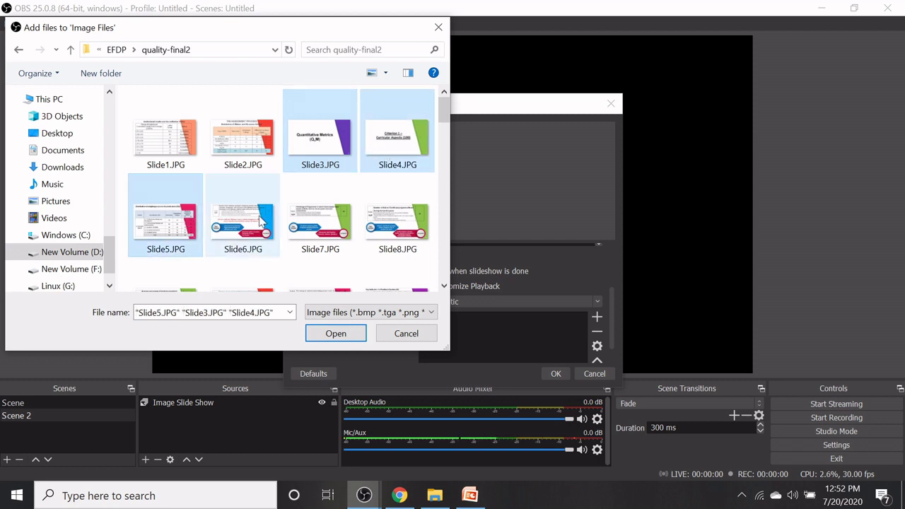
ctrl+click(262, 220)
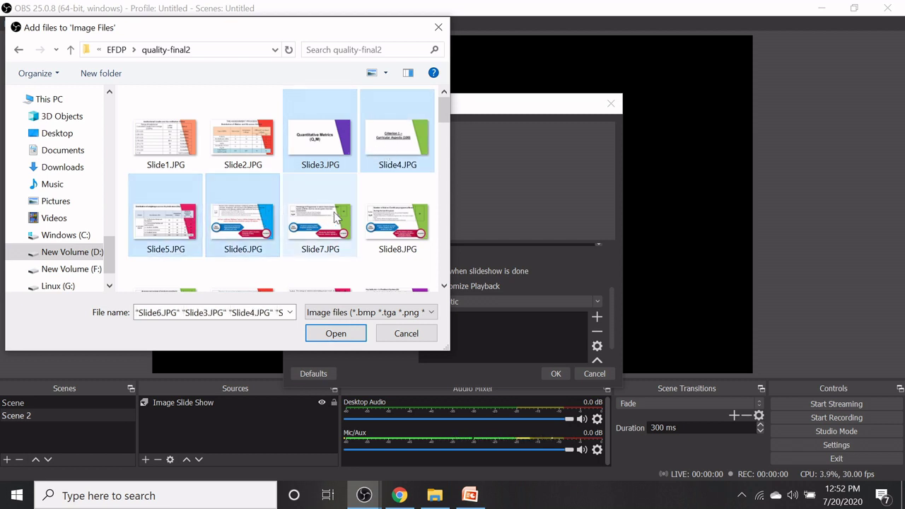
ctrl+click(336, 218)
click(351, 333)
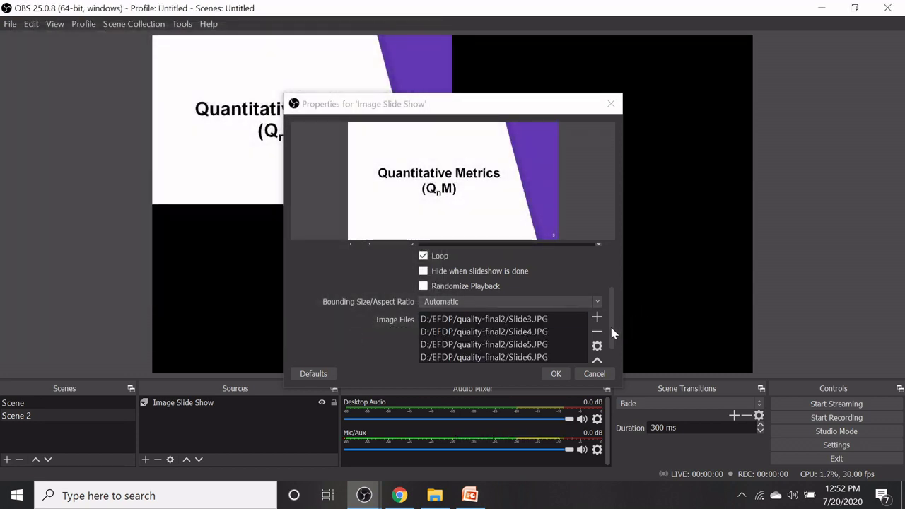
- Set the slide mode to Manual (Use hotkeys to control slideshow) and accept the slide show properties
drag(611, 333, 615, 284)
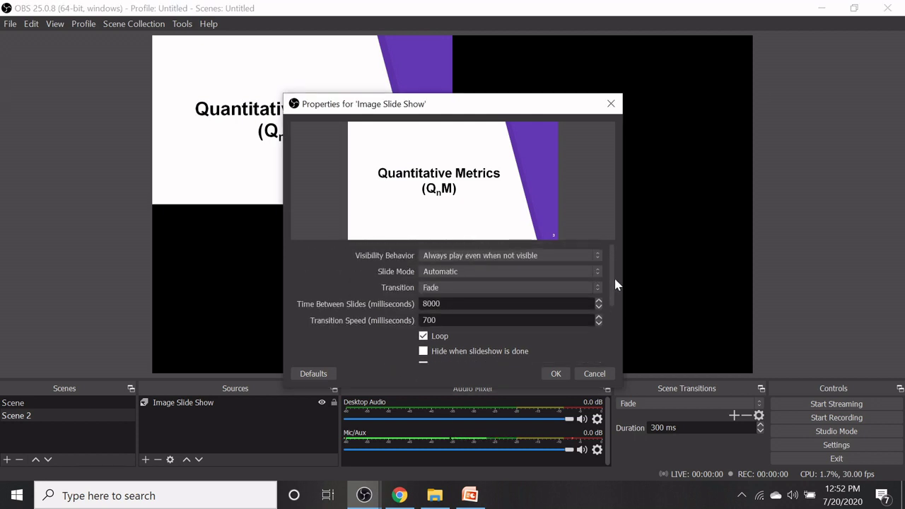
click(437, 274)
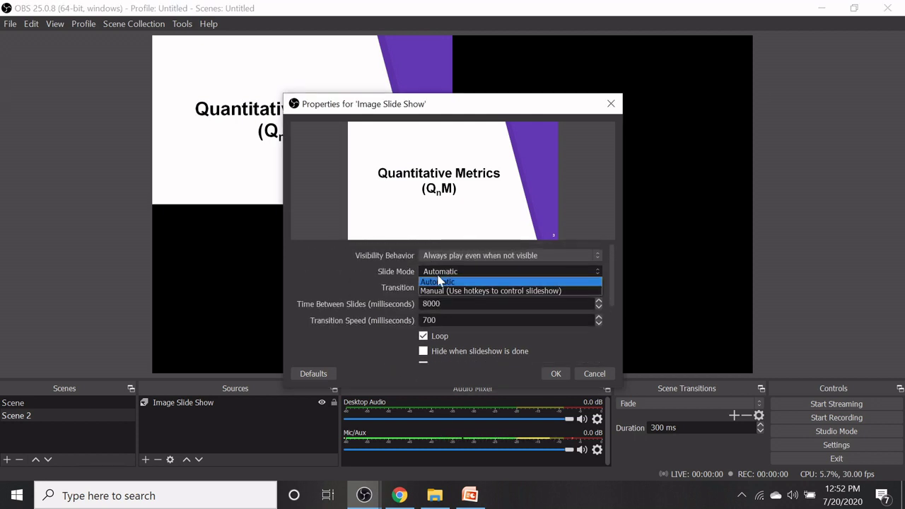
click(438, 291)
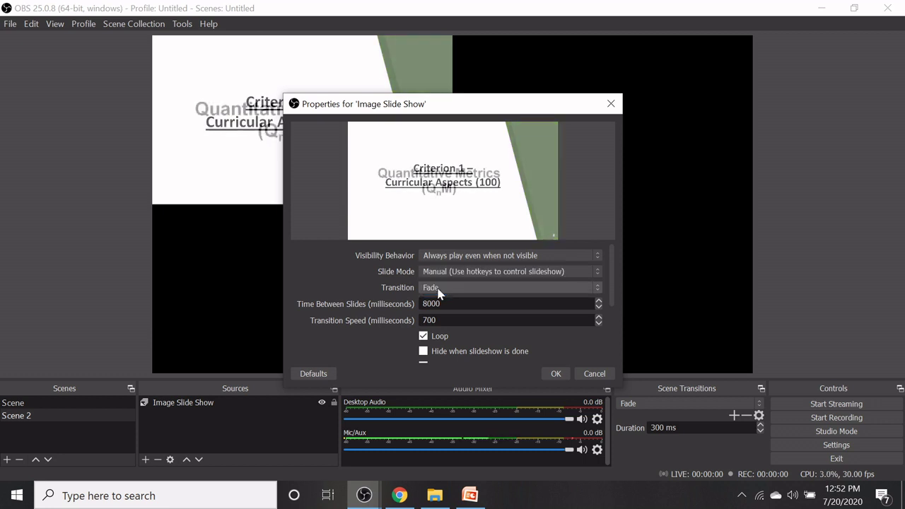
click(555, 374)
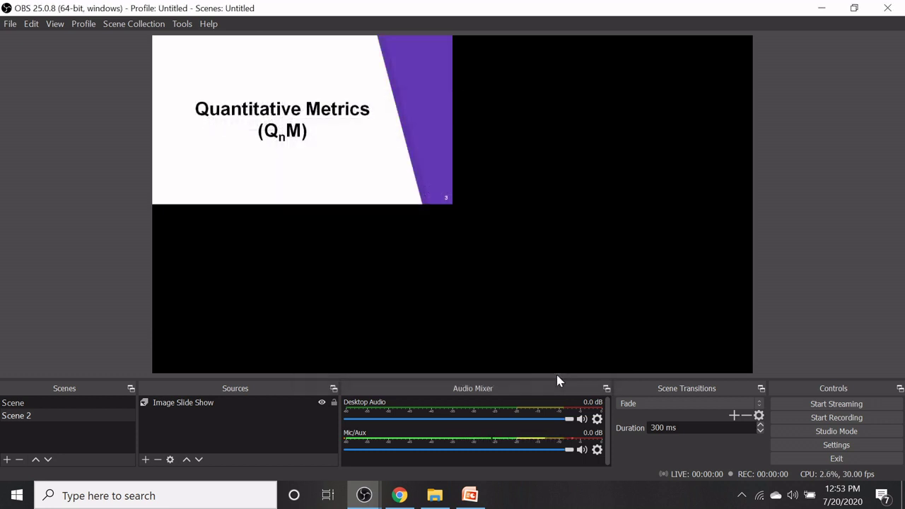
- Stretch the image slide show source to fill the whole screen in the preview
click(403, 185)
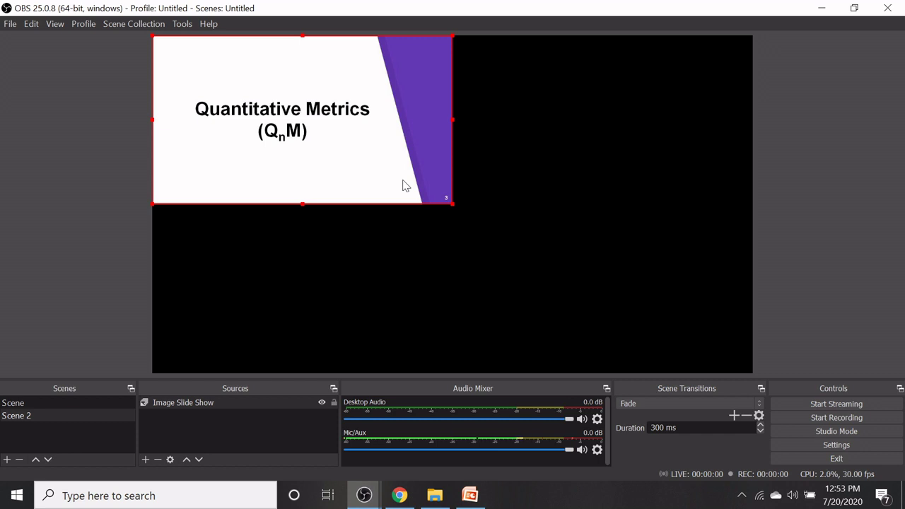
right_click(403, 185)
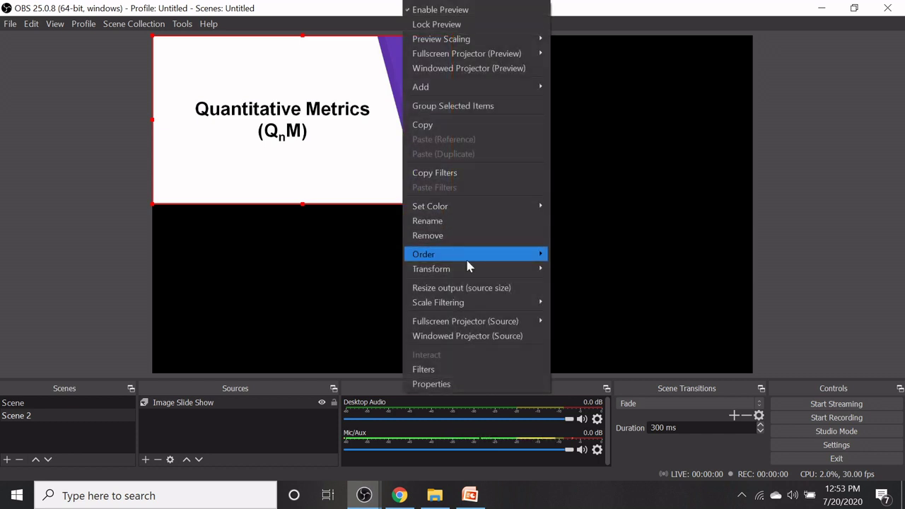
mouse_move(468, 266)
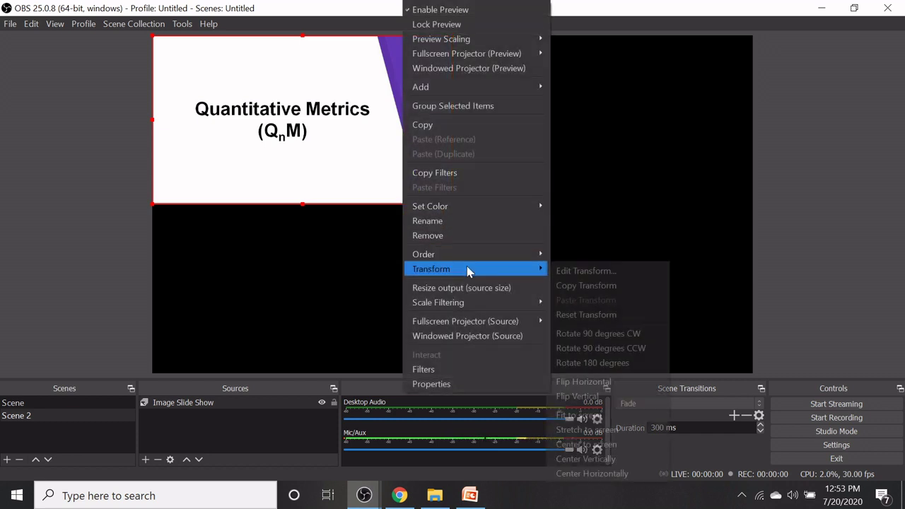
click(584, 430)
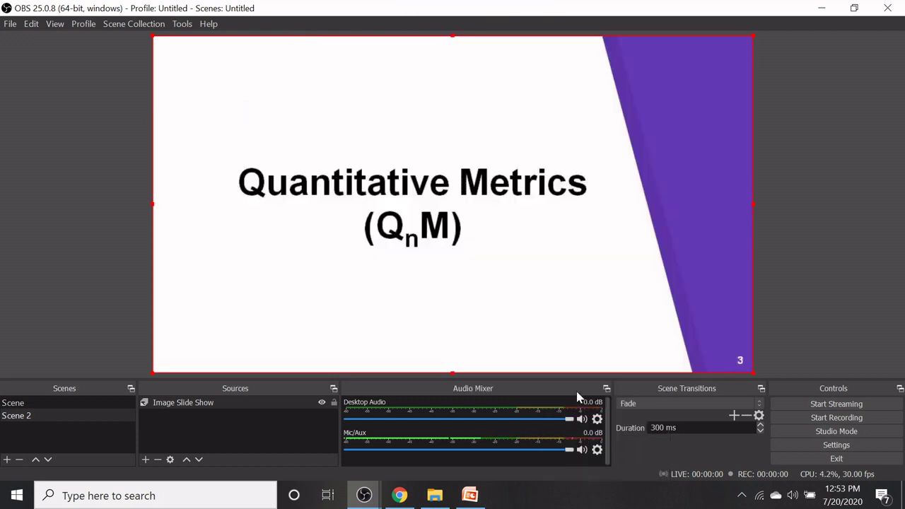
- Assign the Right arrow as the Next Slide hotkey and the Left arrow as Previous Slide for the image slide show, and save the settings
click(10, 25)
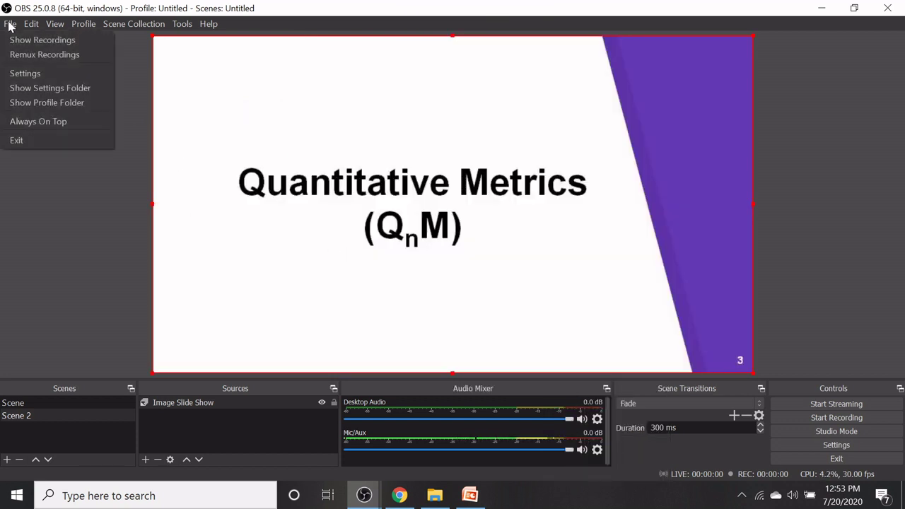
click(21, 78)
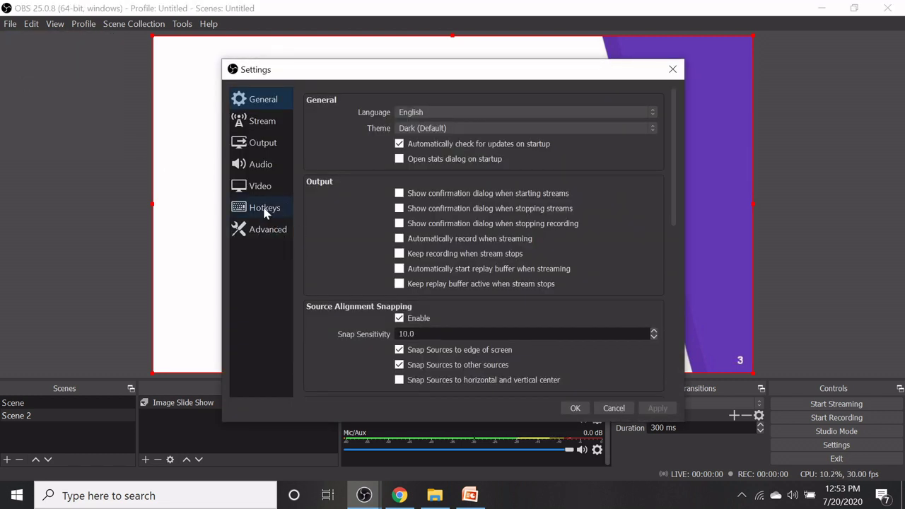
click(266, 211)
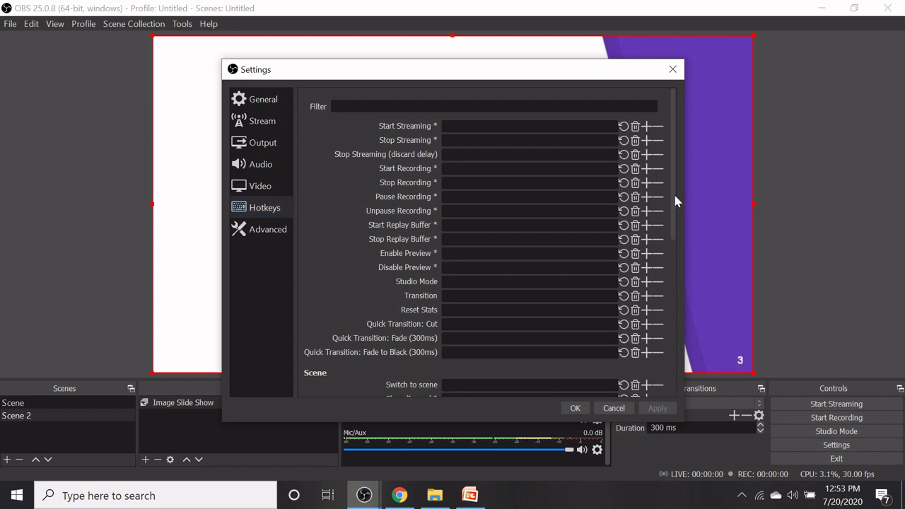
drag(673, 194, 675, 322)
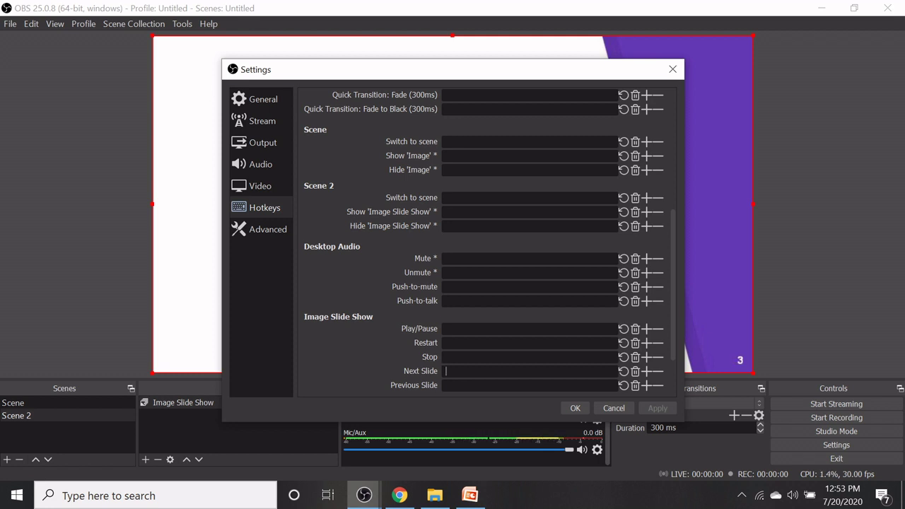
key(Right)
key(Left)
click(579, 409)
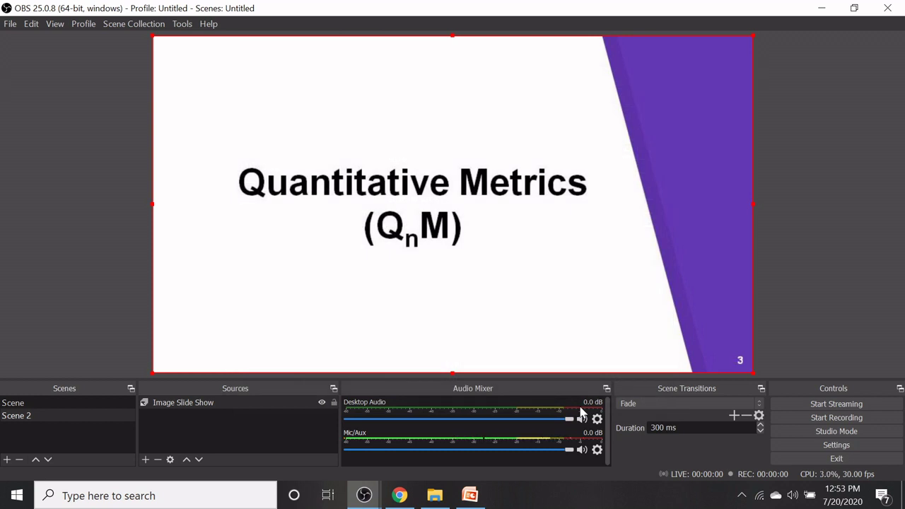
- Test the next-slide and previous-slide hotkeys on the image slide show
key(Right)
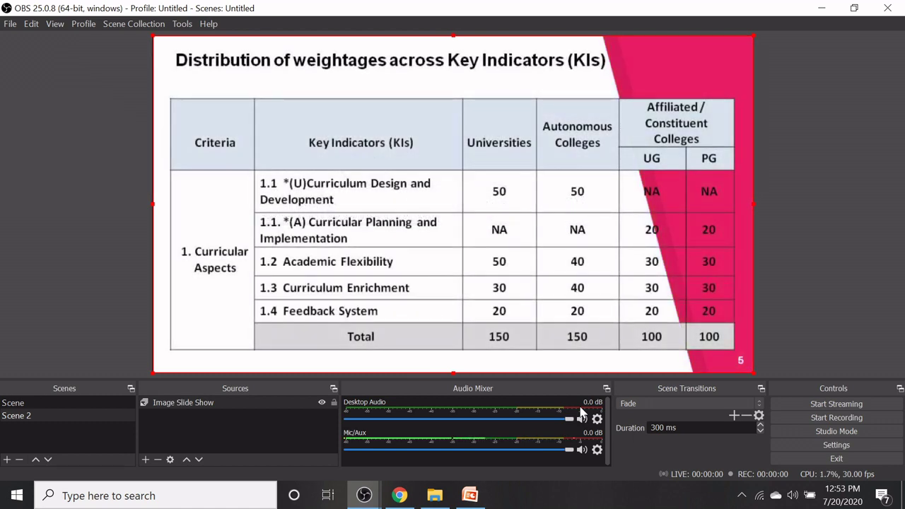
key(Left)
- Change the image slide show's slide mode to Automatic and accept the properties
click(159, 404)
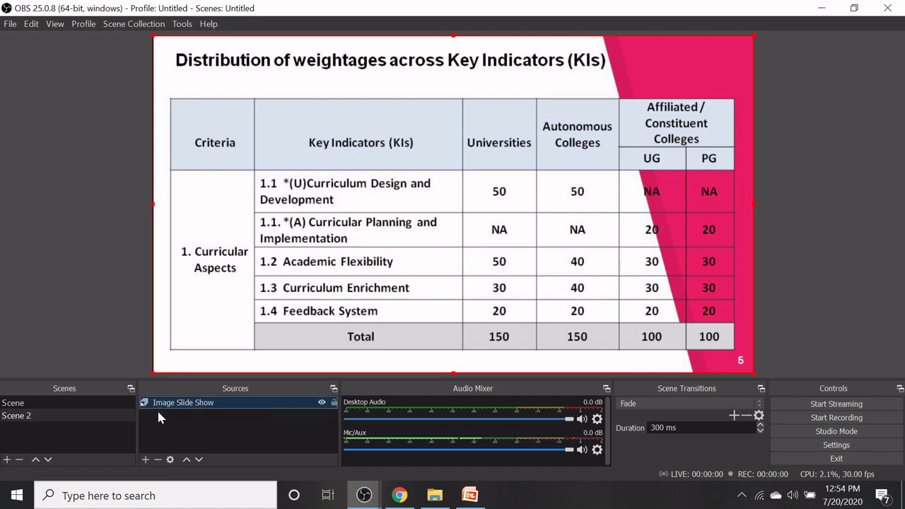
right_click(434, 241)
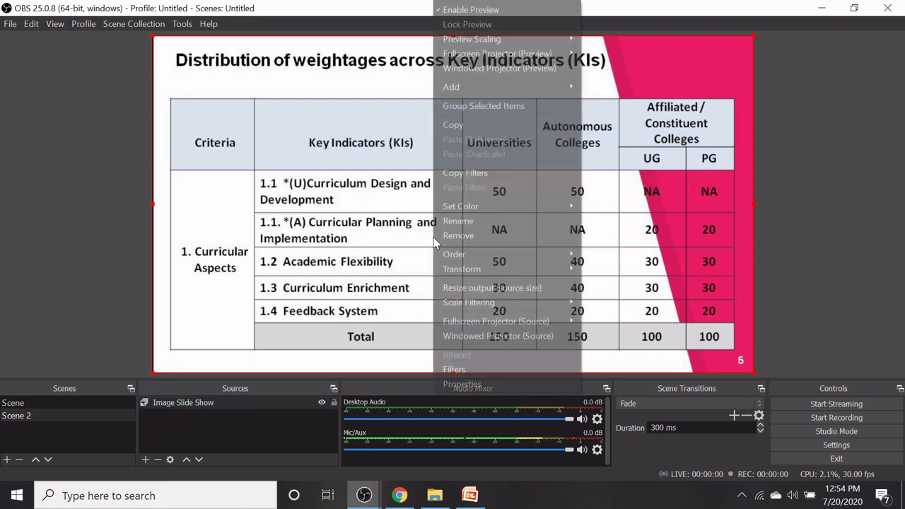
click(461, 383)
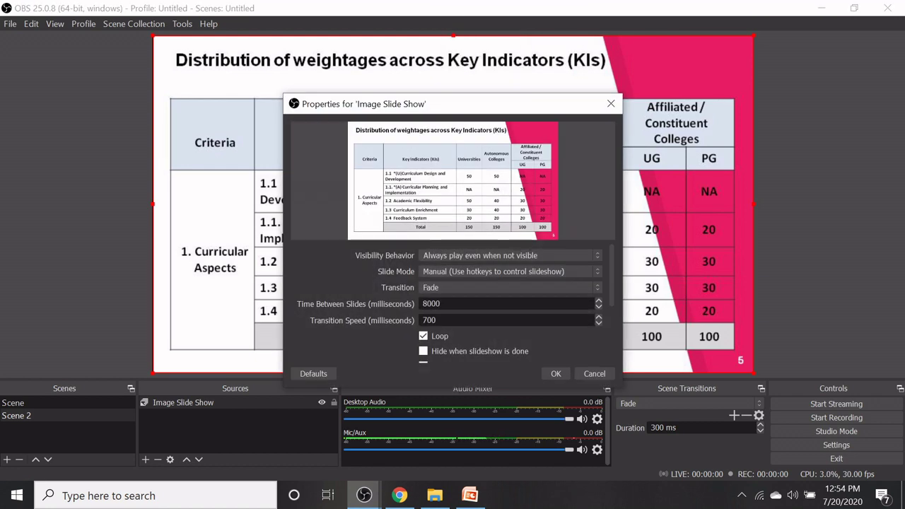
click(455, 272)
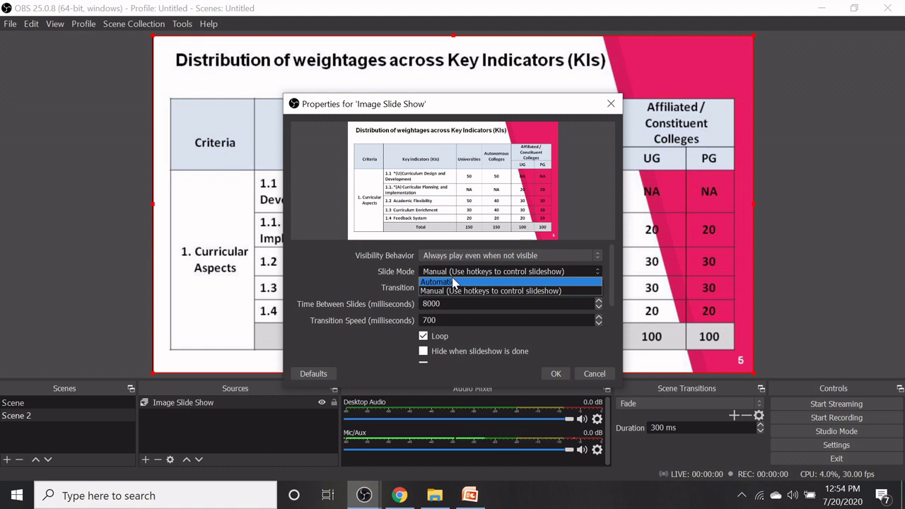
click(452, 282)
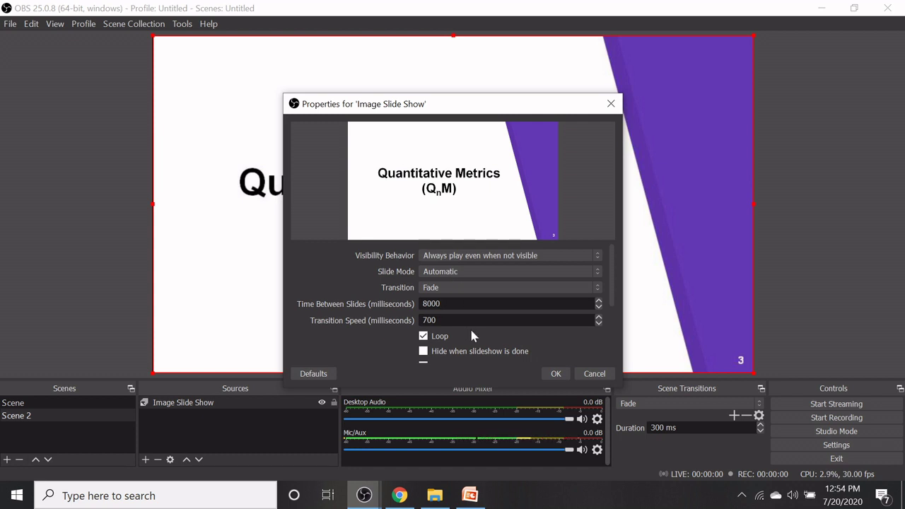
click(554, 375)
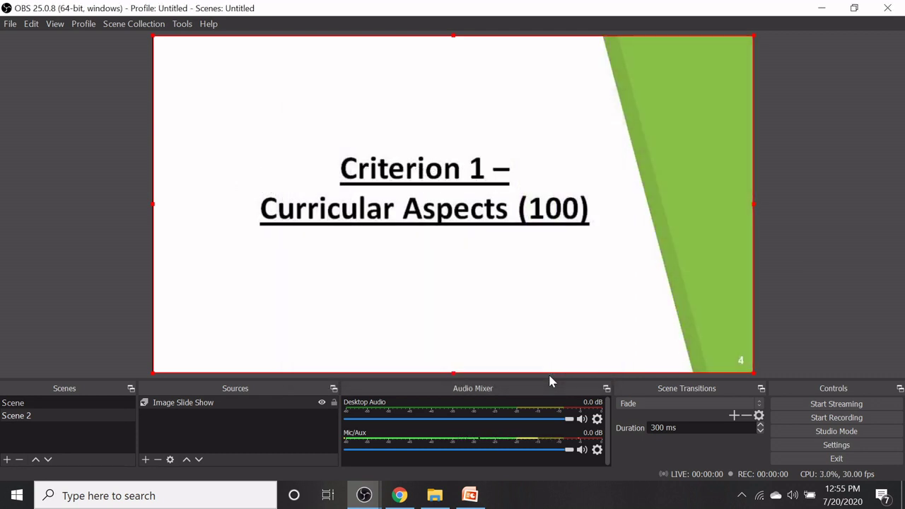
- Display Scene with its Image source and return to Scene 2
click(92, 403)
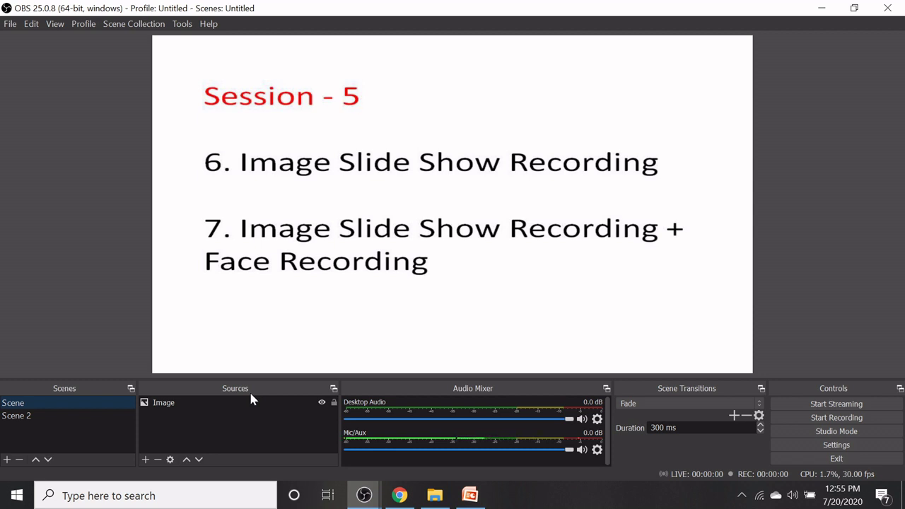
click(196, 404)
click(42, 418)
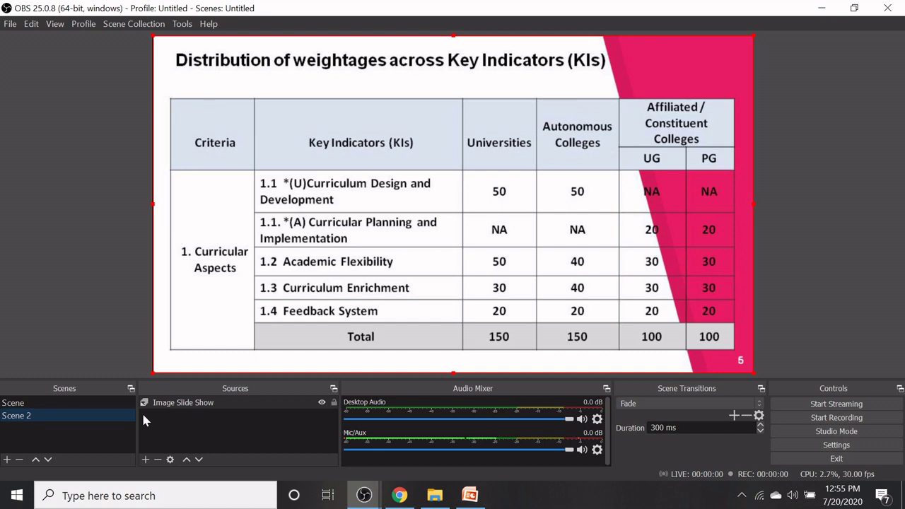
- Open the options for the image slide show source in the Scene 2 preview
right_click(434, 249)
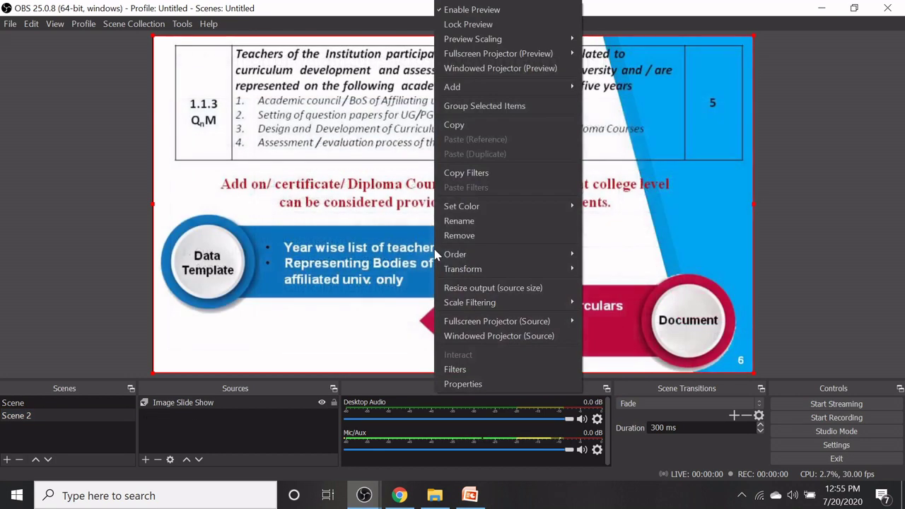